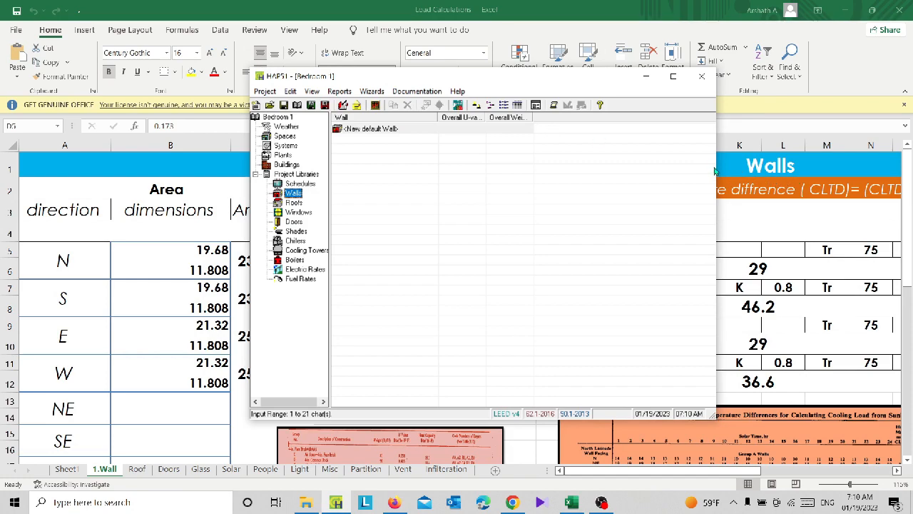
# - Maximize the project window and open the properties of a new default wall
pyautogui.moveTo(714, 168); pyautogui.dragTo(849, 168)
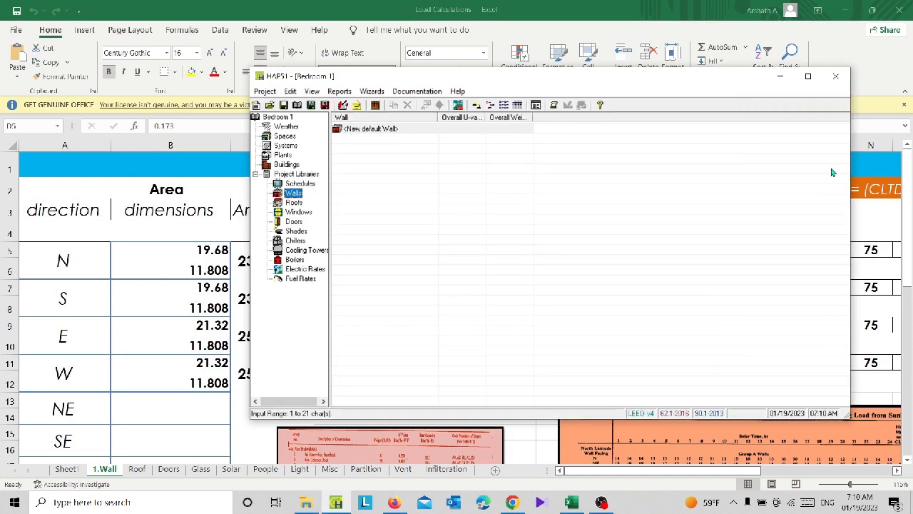
pyautogui.click(806, 75)
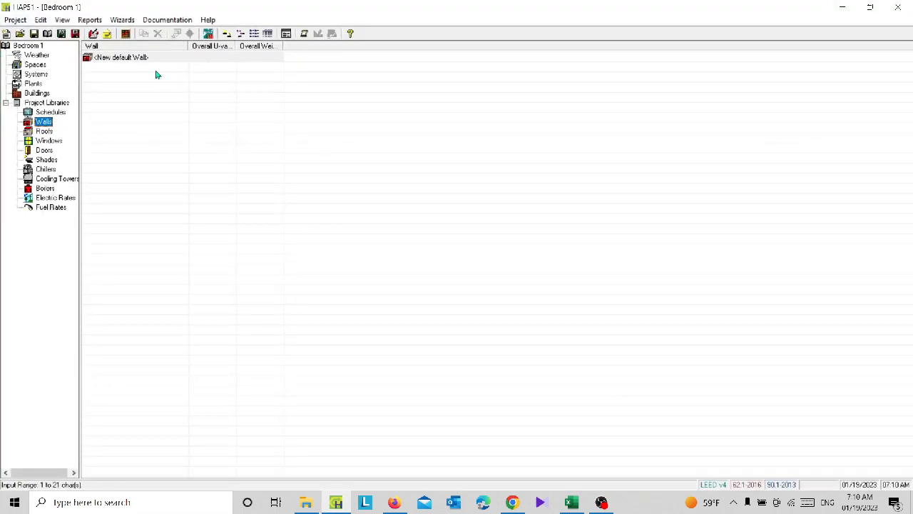
pyautogui.doubleClick(114, 57)
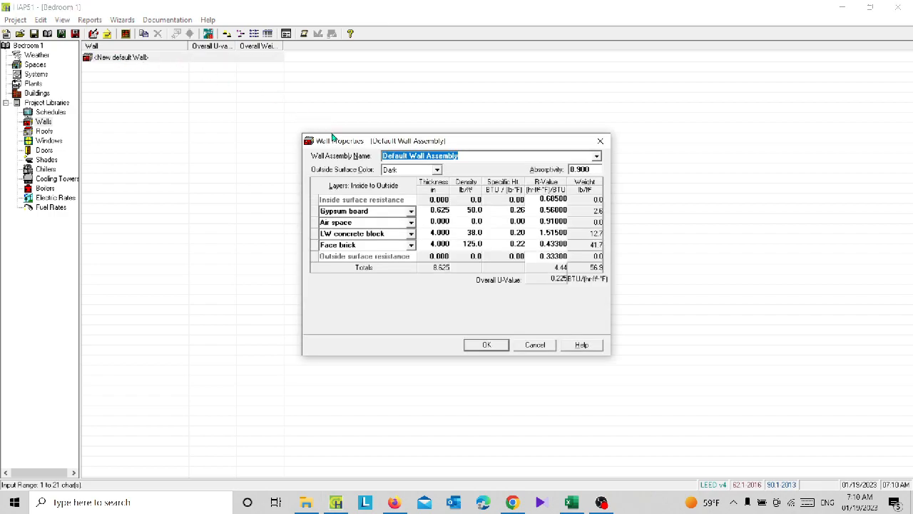
pyautogui.moveTo(335, 142); pyautogui.dragTo(304, 96)
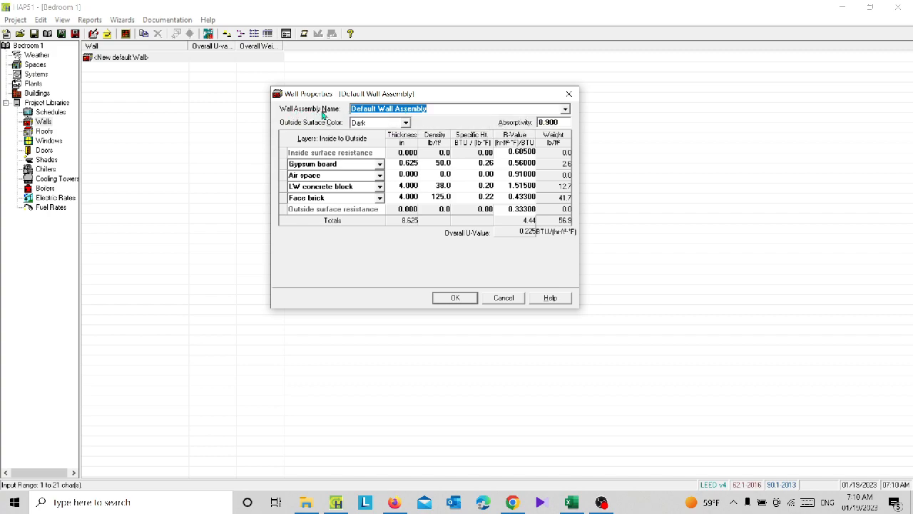
# - Look through the predefined wall assemblies, from the light weight walls to the face brick, stucco and wood siding types
pyautogui.click(565, 112)
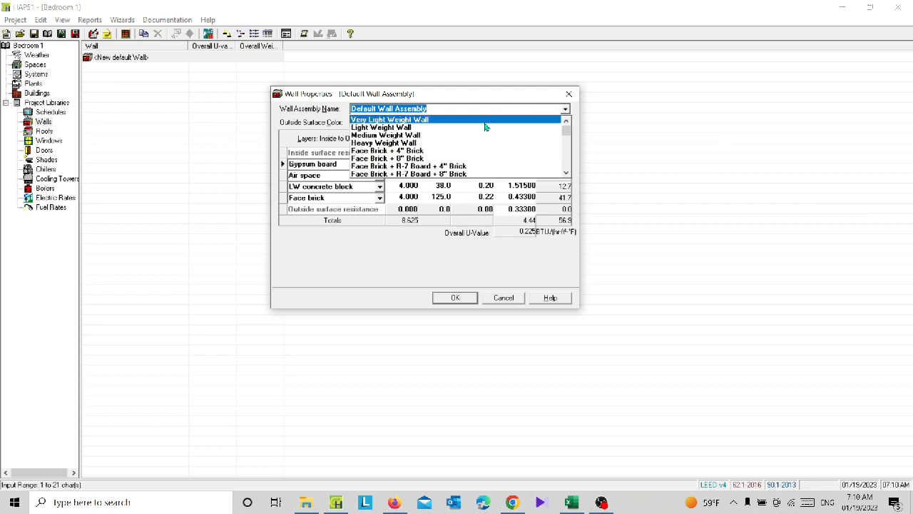
pyautogui.scroll(-2, 464, 137)
pyautogui.scroll(-5, 437, 140)
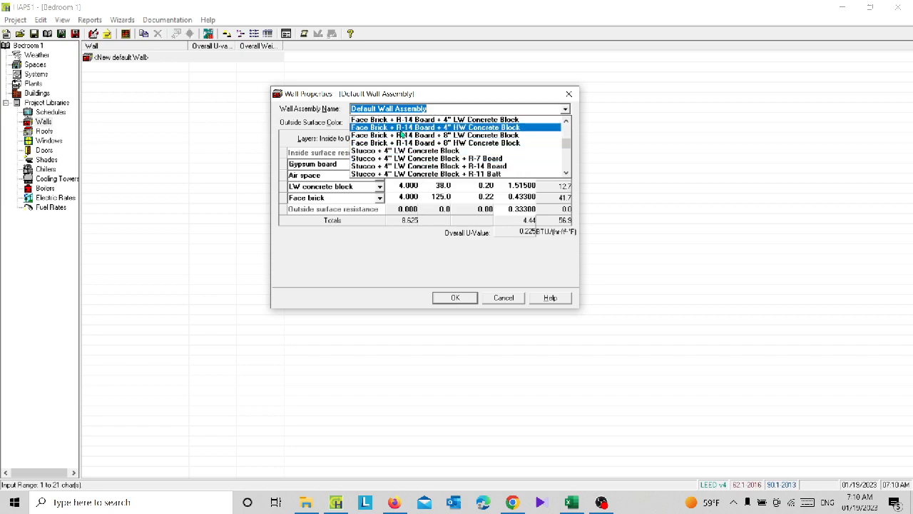
pyautogui.scroll(3, 424, 151)
pyautogui.scroll(-6, 432, 153)
pyautogui.scroll(-2, 439, 154)
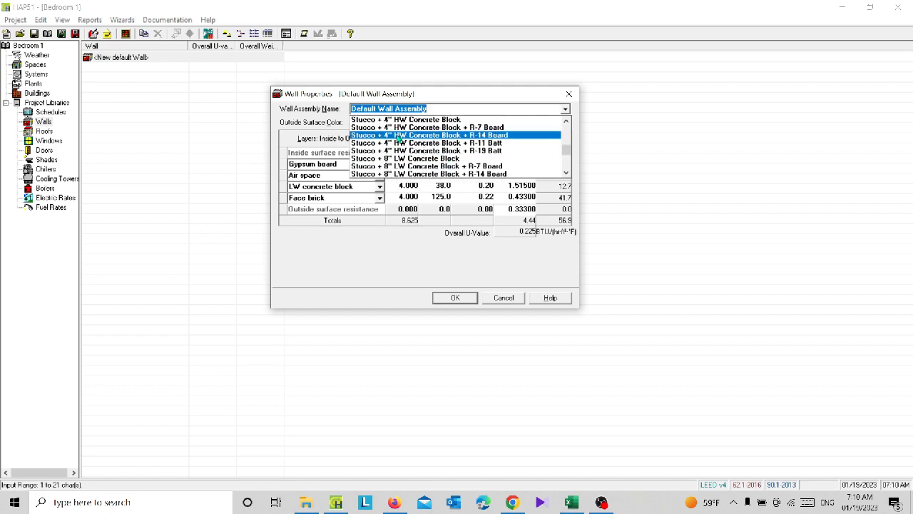
pyautogui.scroll(-4, 403, 145)
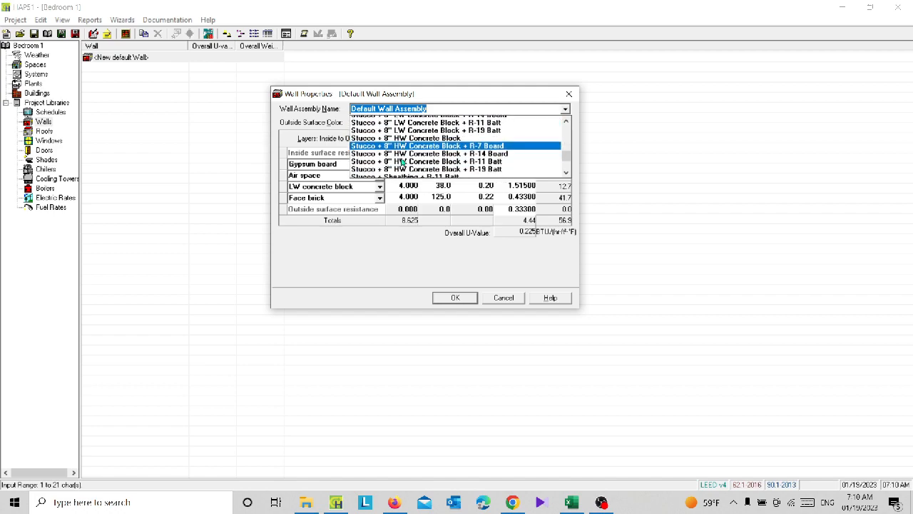
pyautogui.scroll(-1, 405, 147)
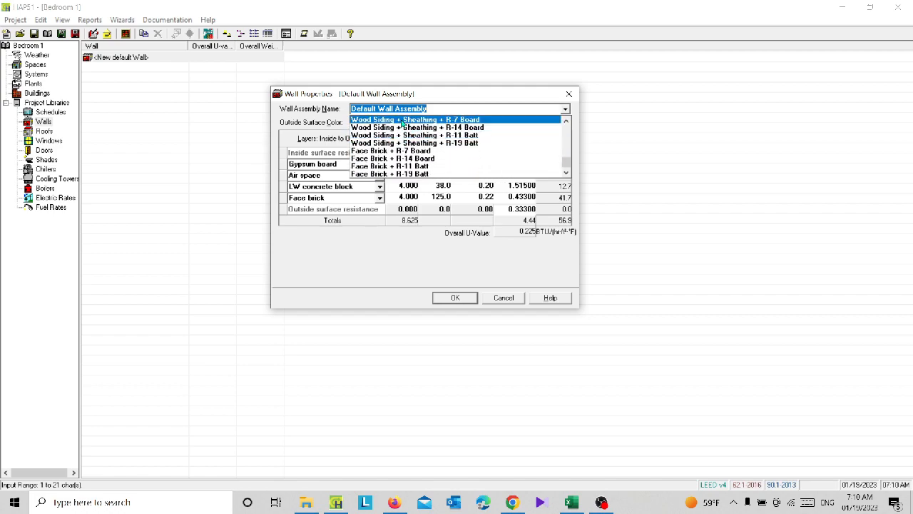
pyautogui.scroll(4, 414, 163)
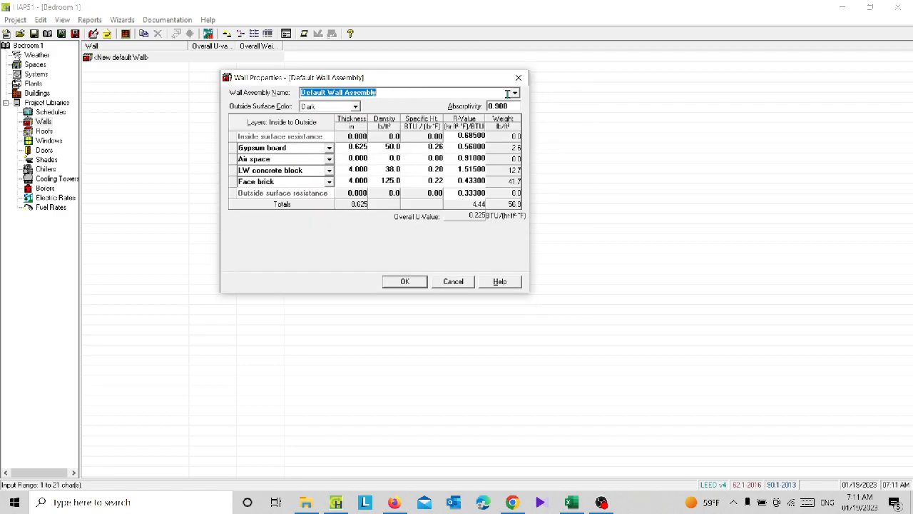
pyautogui.click(514, 93)
pyautogui.scroll(-2, 428, 124)
pyautogui.scroll(-4, 411, 112)
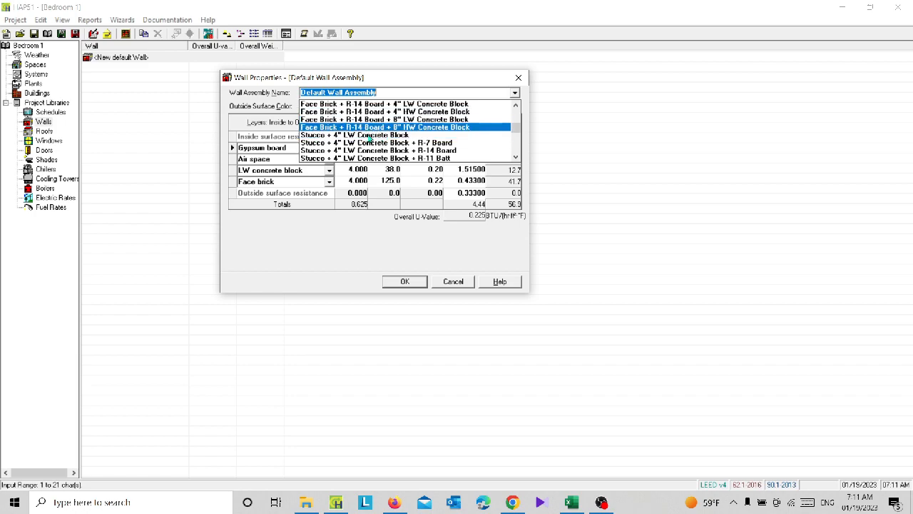
pyautogui.click(264, 82)
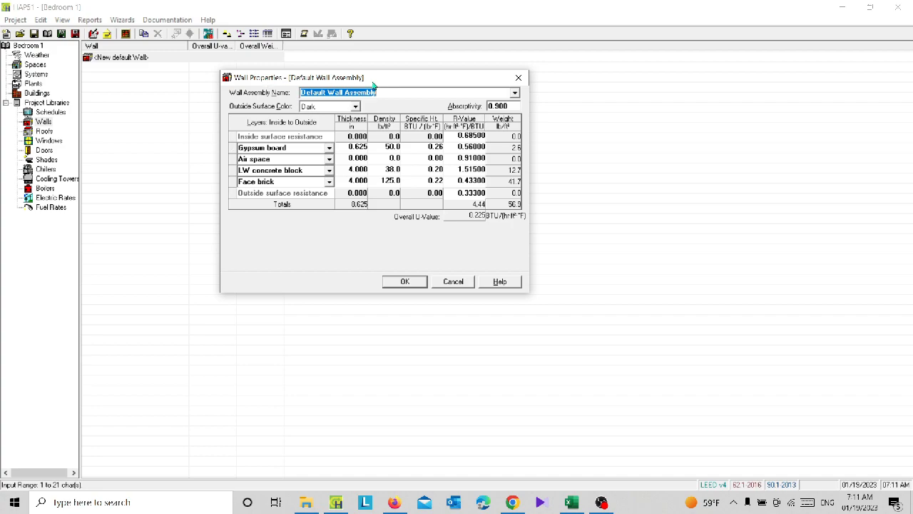
# - Name the wall assembly External Wall and check the outside surface color options, keeping Dark
pyautogui.click(514, 95)
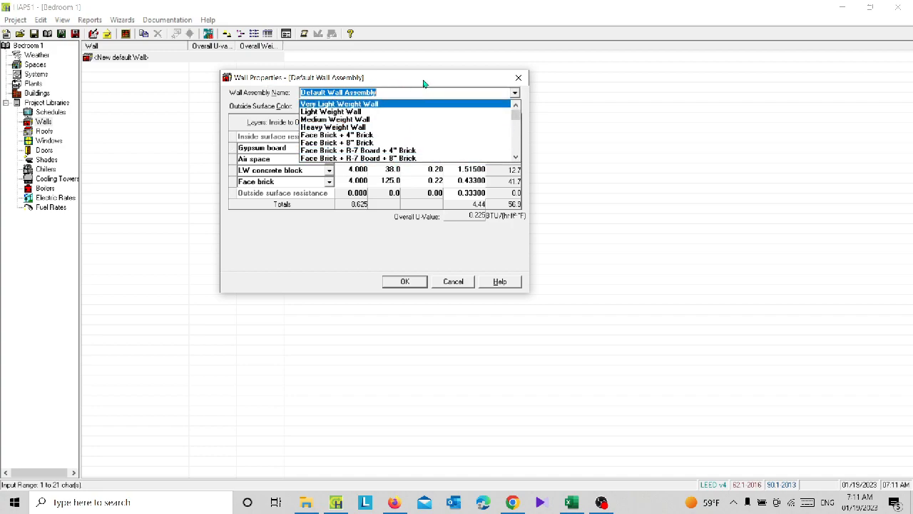
pyautogui.click(392, 91)
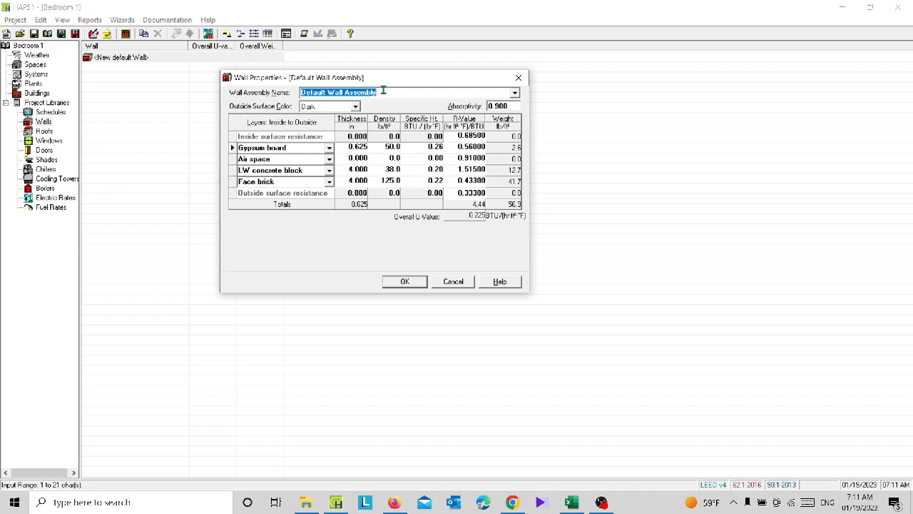
pyautogui.write('External Wall')
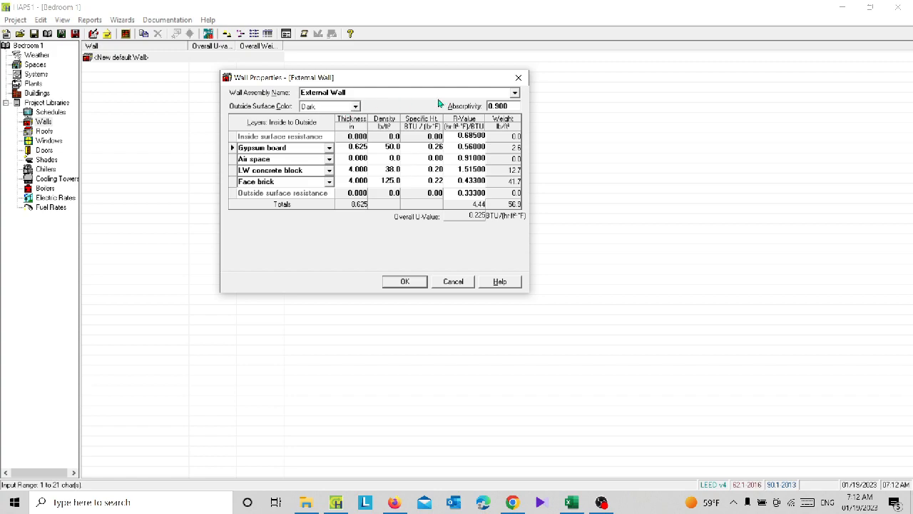
pyautogui.click(354, 107)
pyautogui.click(354, 107)
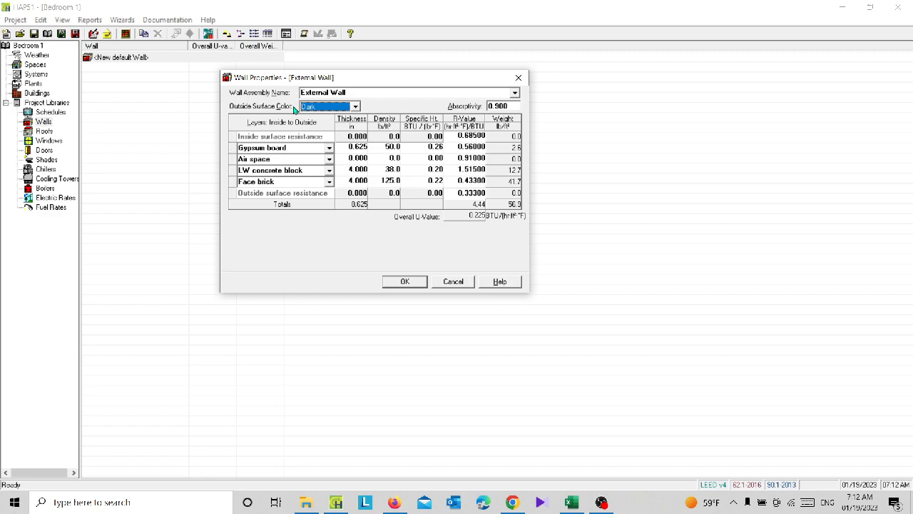
pyautogui.click(354, 109)
pyautogui.click(355, 111)
# - Examine the materials available for the Gypsum board layer, including the concrete, plywood, insulation and roofing entries
pyautogui.click(329, 150)
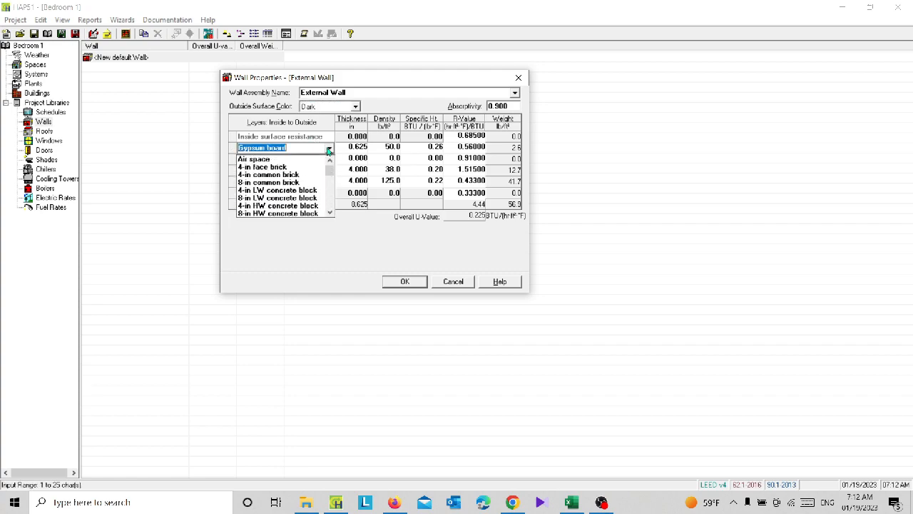
pyautogui.scroll(-4, 301, 184)
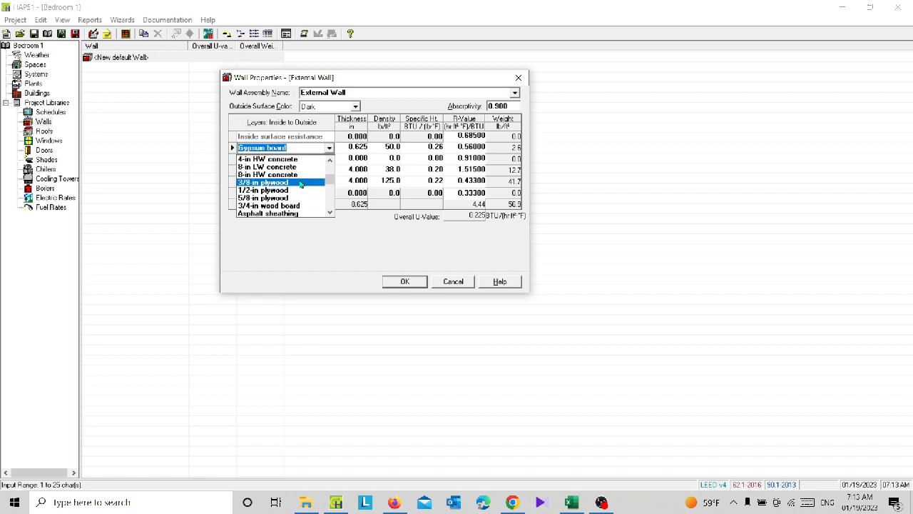
pyautogui.scroll(-2, 300, 184)
pyautogui.scroll(-2, 300, 184)
pyautogui.scroll(2, 288, 184)
pyautogui.scroll(-3, 282, 184)
pyautogui.scroll(-4, 278, 197)
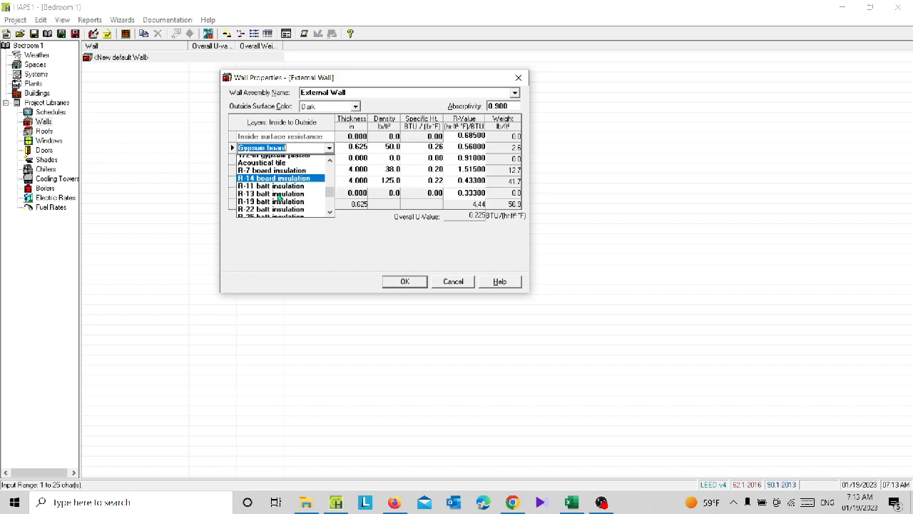
pyautogui.scroll(-1, 247, 198)
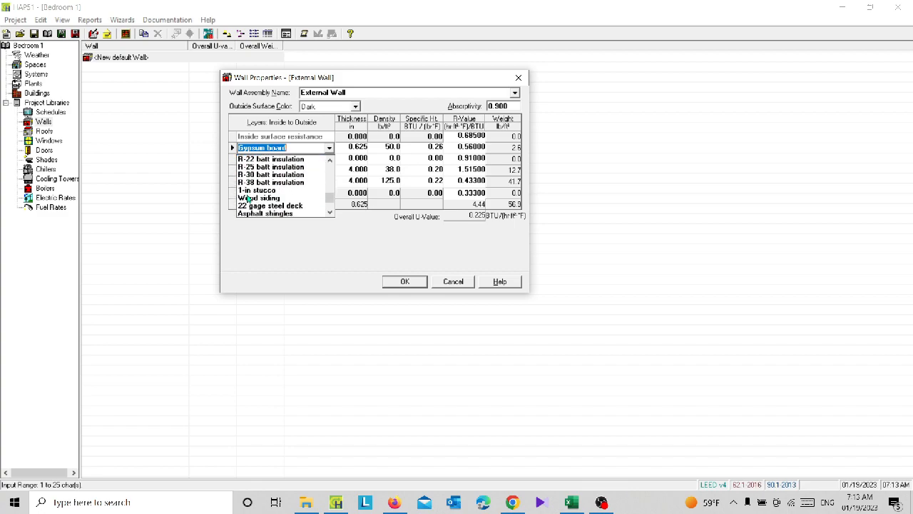
pyautogui.scroll(-2, 247, 199)
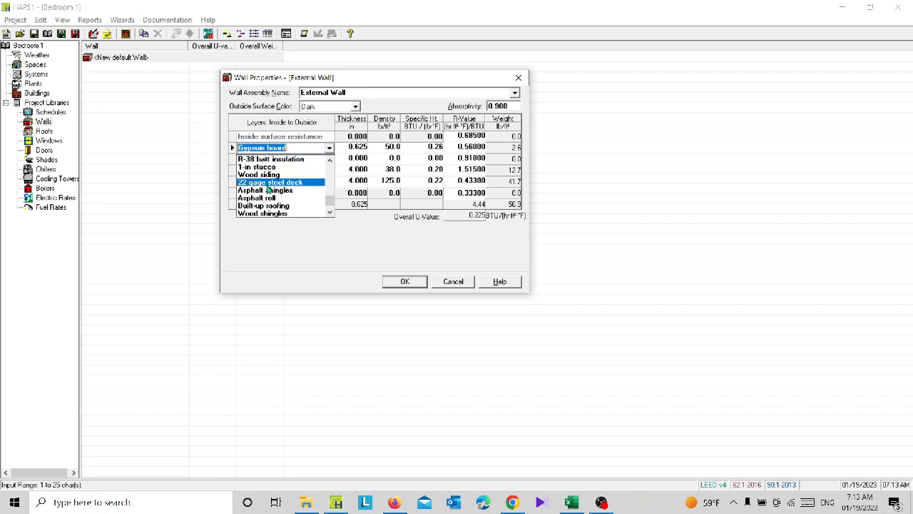
pyautogui.scroll(7, 269, 199)
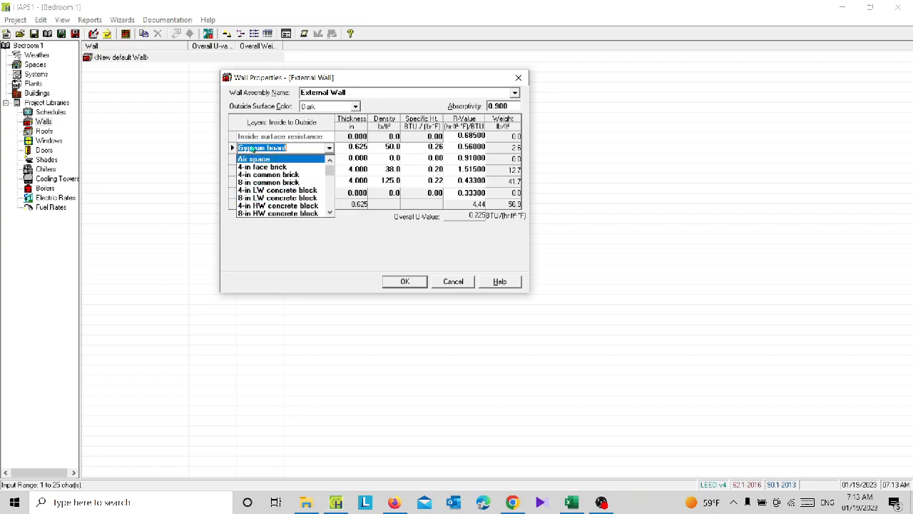
pyautogui.click(241, 121)
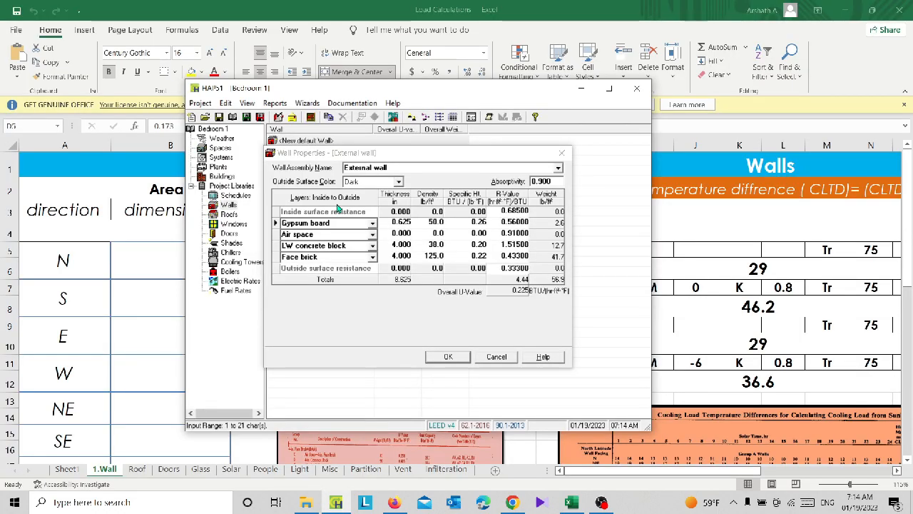
# - Clear the Gypsum board layer's name and switch to Excel to read the wall construction on the 1.Wall sheet
pyautogui.click(337, 224)
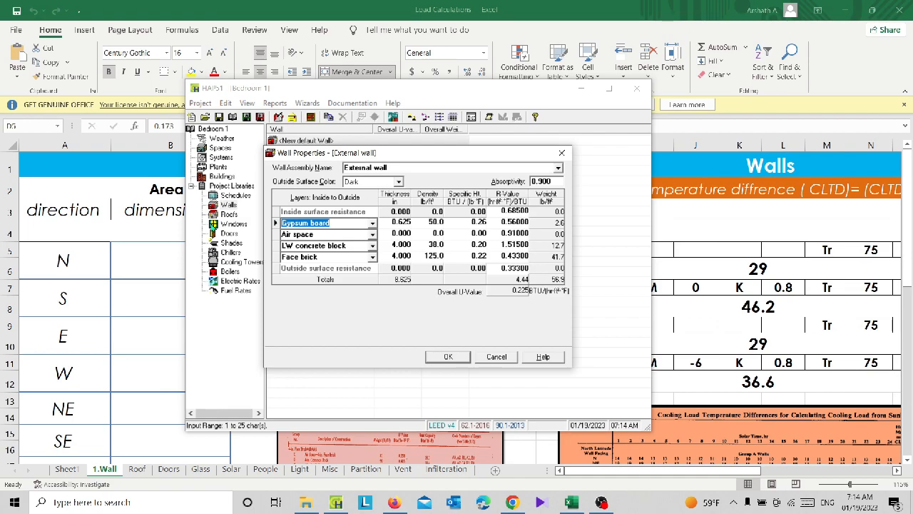
pyautogui.press('BackSpace')
pyautogui.click(251, 127)
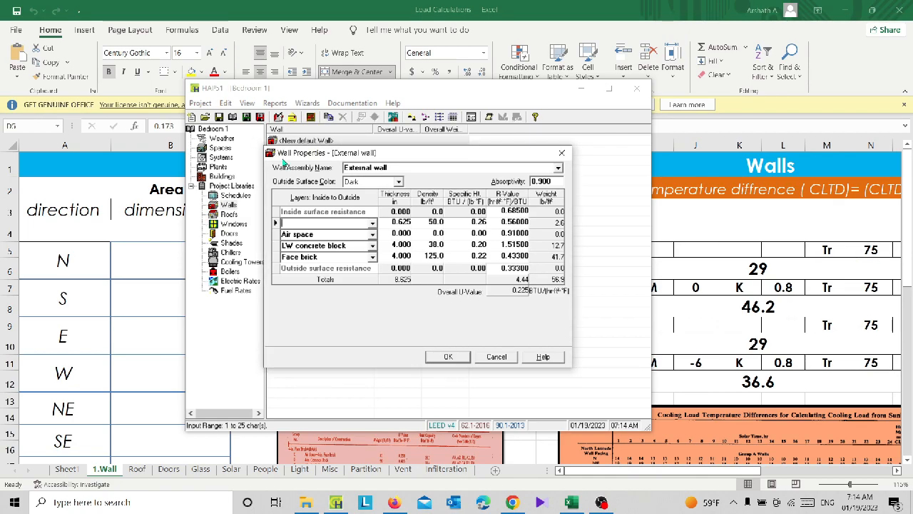
pyautogui.moveTo(281, 156); pyautogui.dragTo(320, 206)
pyautogui.click(292, 110)
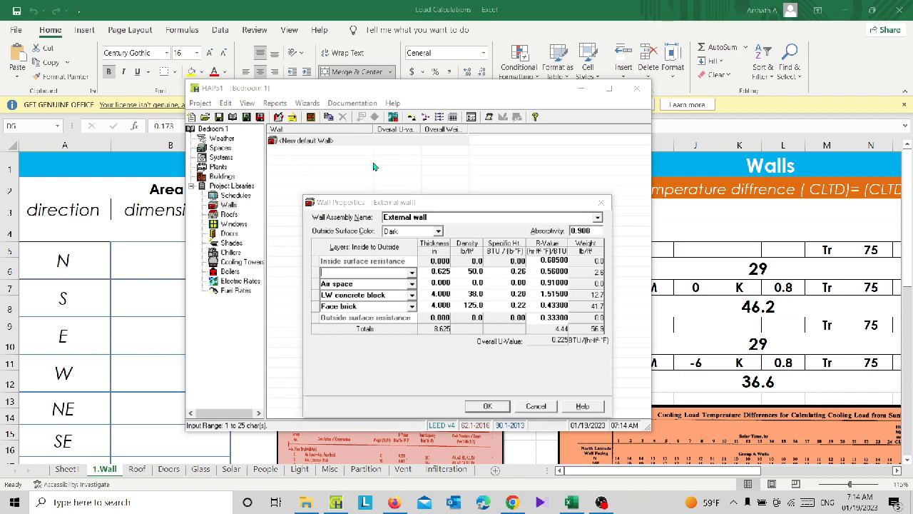
pyautogui.click(382, 5)
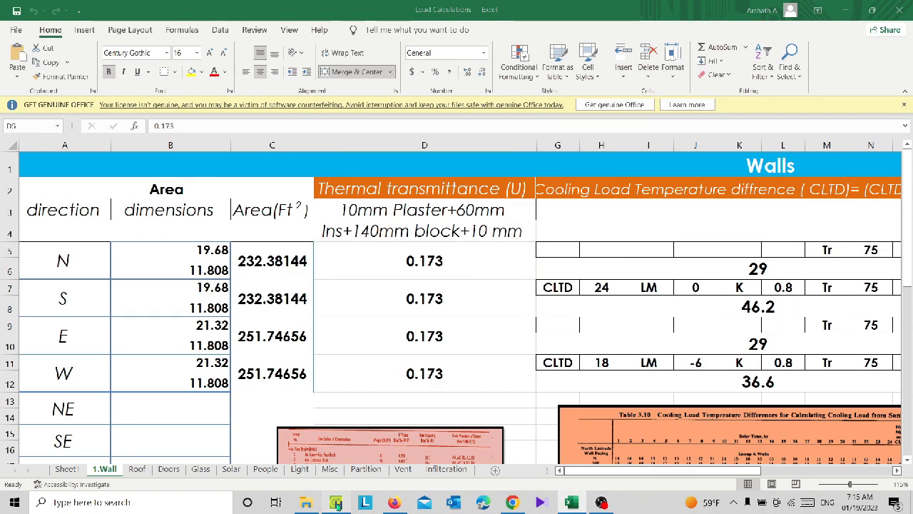
# - Return to HAP, reduce the wall to three layers and name the first layer 10 mm plaster
pyautogui.hotkey('alt', 'Tab')
pyautogui.click(372, 271)
pyautogui.click(366, 282)
pyautogui.click(364, 284)
pyautogui.press('Up')
pyautogui.write('1')
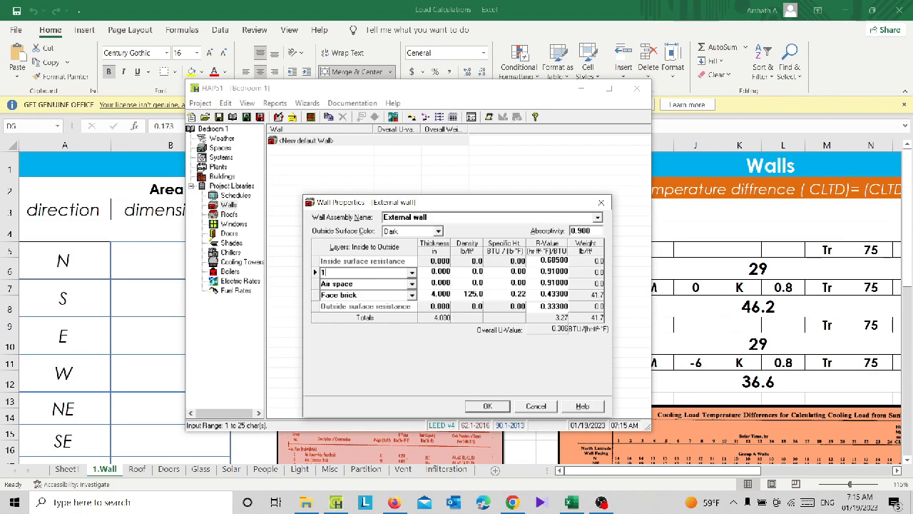
pyautogui.write('0 mm plaster')
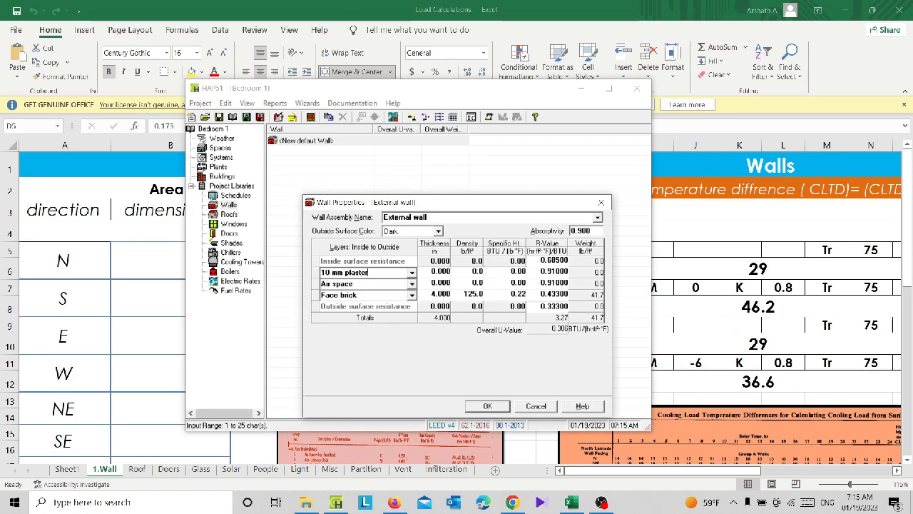
# - Rename the Air space layer 140 mm block and the Face brick layer 60 mm insulation
pyautogui.click(343, 283)
pyautogui.write('1')
pyautogui.press('Return')
pyautogui.write('40 mm block')
pyautogui.click(358, 295)
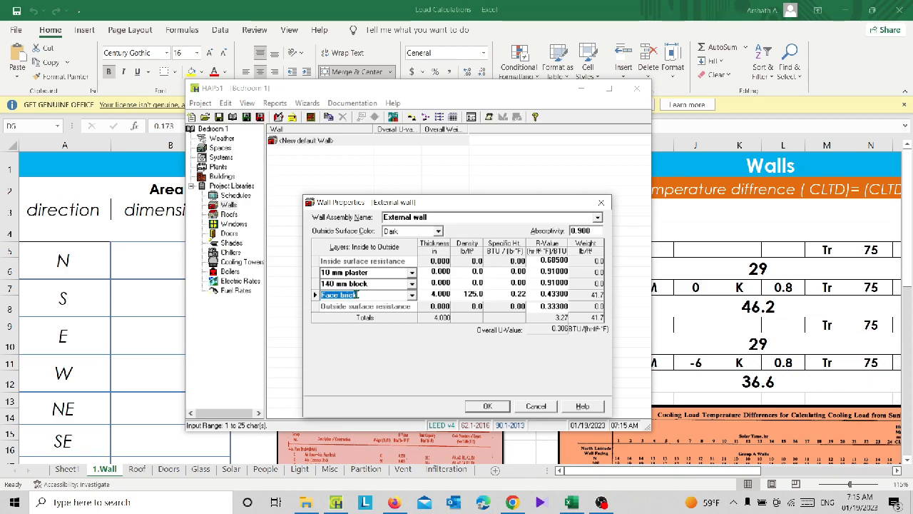
pyautogui.write('60')
pyautogui.write('insul')
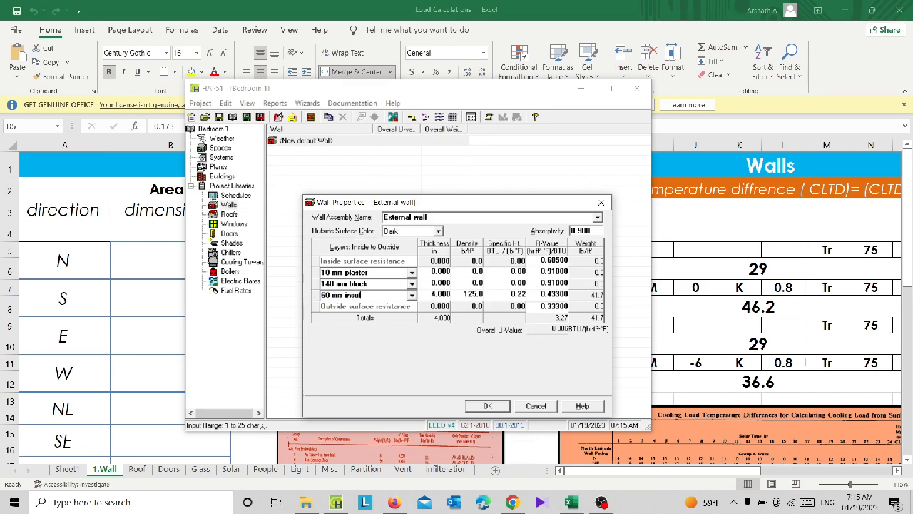
pyautogui.write('ation')
# - Insert one new layer between the 140 mm block and the 60 mm insulation, and another after the insulation
pyautogui.rightClick(315, 295)
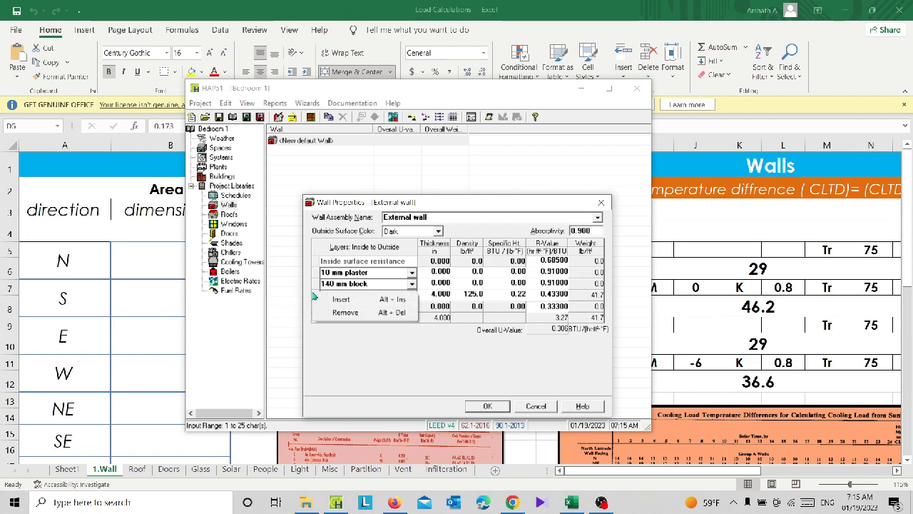
pyautogui.click(340, 299)
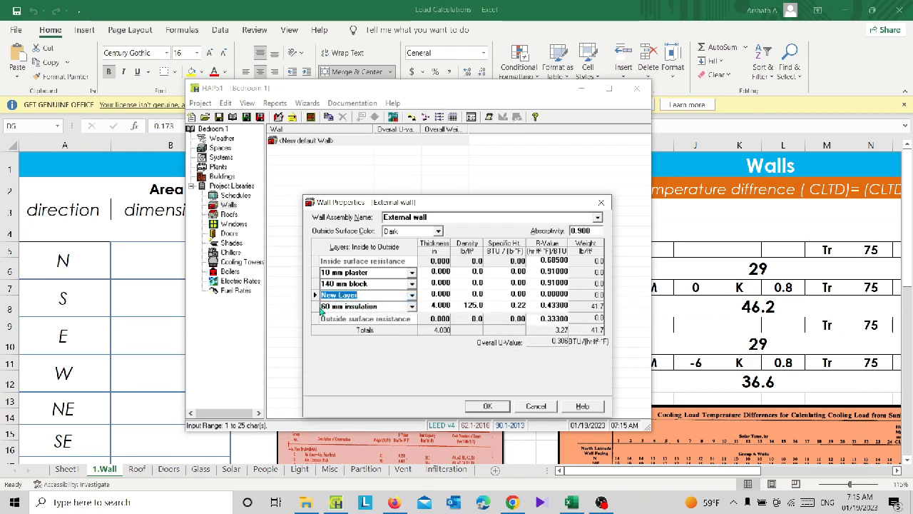
pyautogui.click(315, 306)
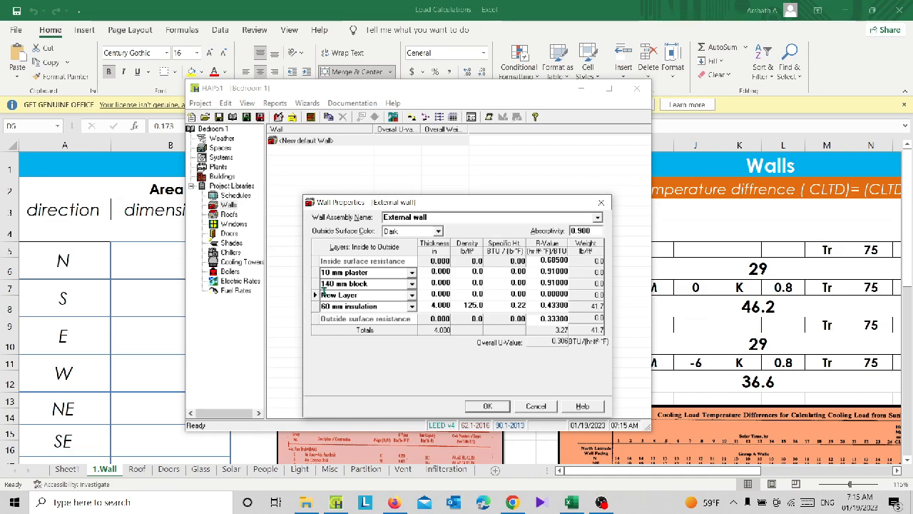
pyautogui.rightClick(316, 318)
pyautogui.click(341, 325)
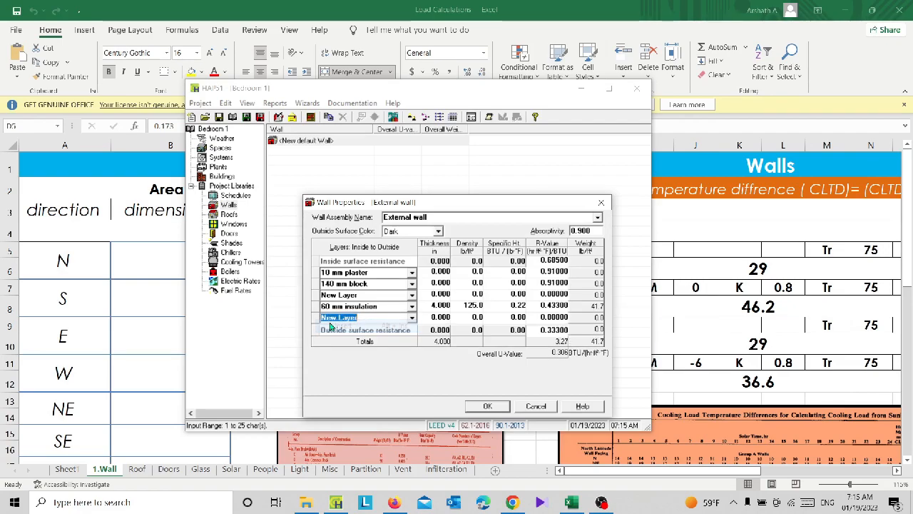
# - Remove the extra new layer between the 140 mm block and the 60 mm insulation, and name the remaining new layer 10 mm plaster
pyautogui.rightClick(318, 300)
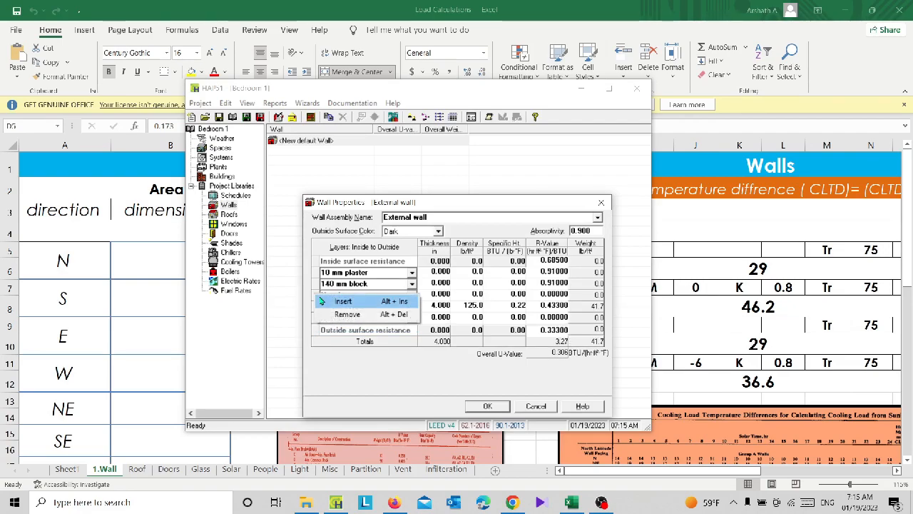
pyautogui.click(347, 314)
pyautogui.click(354, 307)
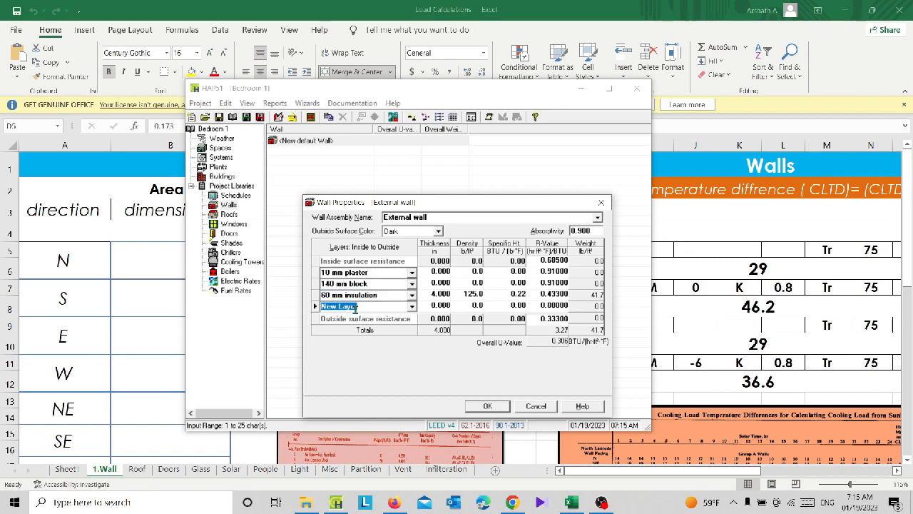
pyautogui.write('10 mm')
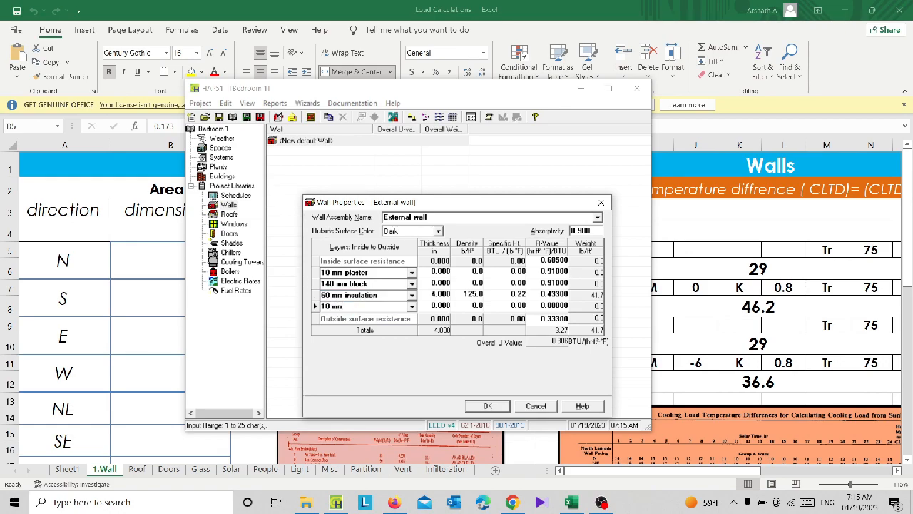
pyautogui.write(' plaster')
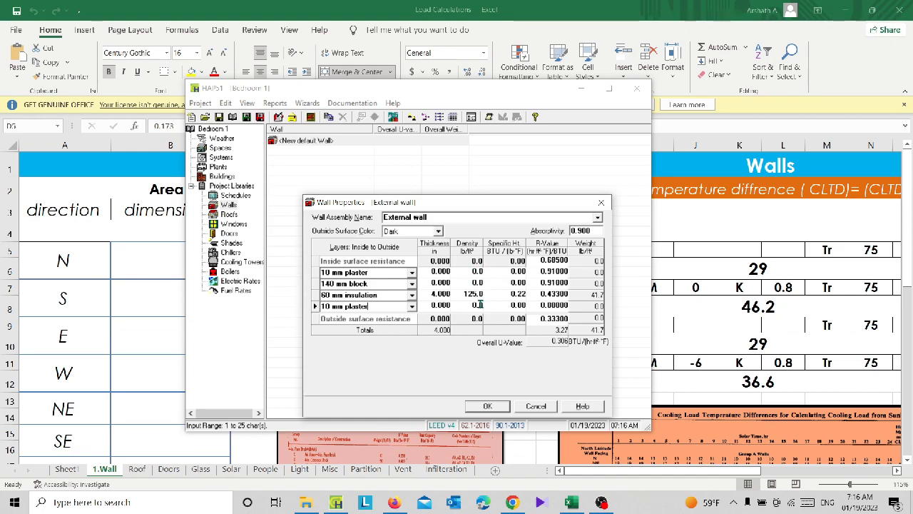
# - Set the R-value of the 10 mm plaster layer next to the outside surface to 0.9 and save the External wall assembly
pyautogui.moveTo(482, 209); pyautogui.dragTo(467, 186)
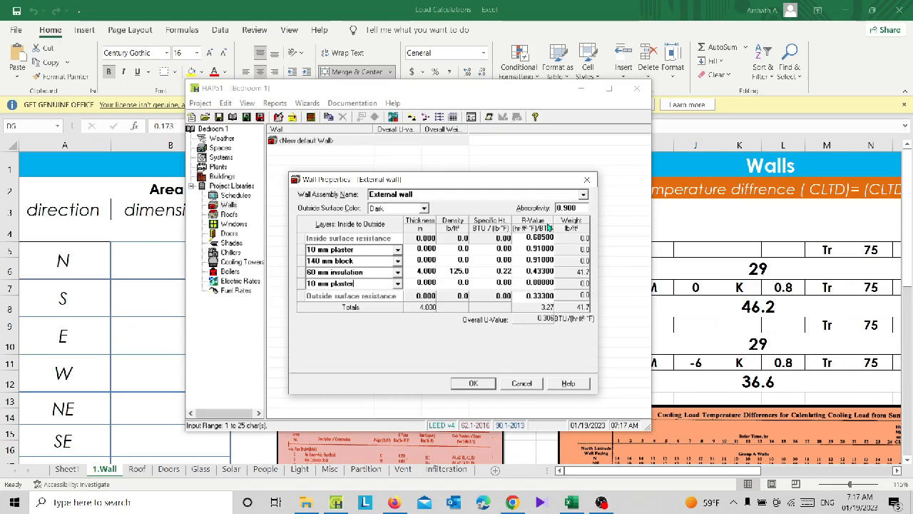
pyautogui.moveTo(522, 180); pyautogui.dragTo(528, 175)
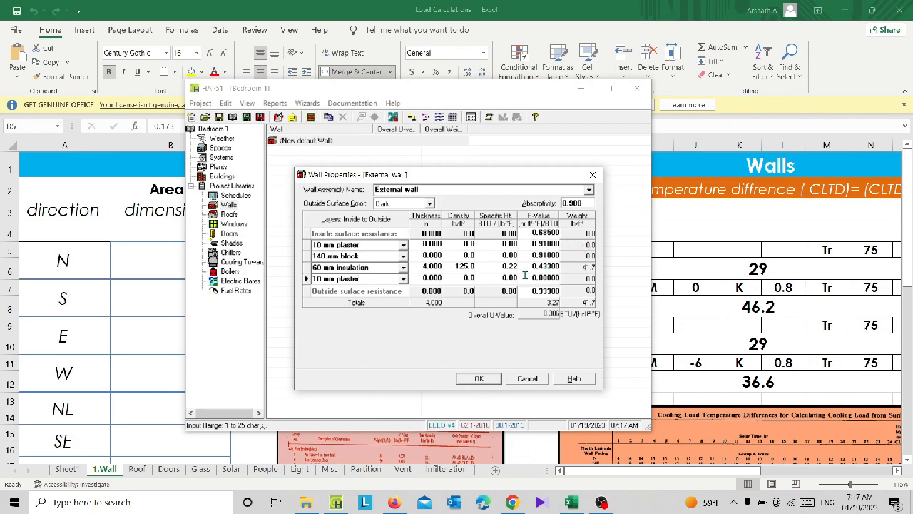
pyautogui.click(553, 314)
pyautogui.click(479, 379)
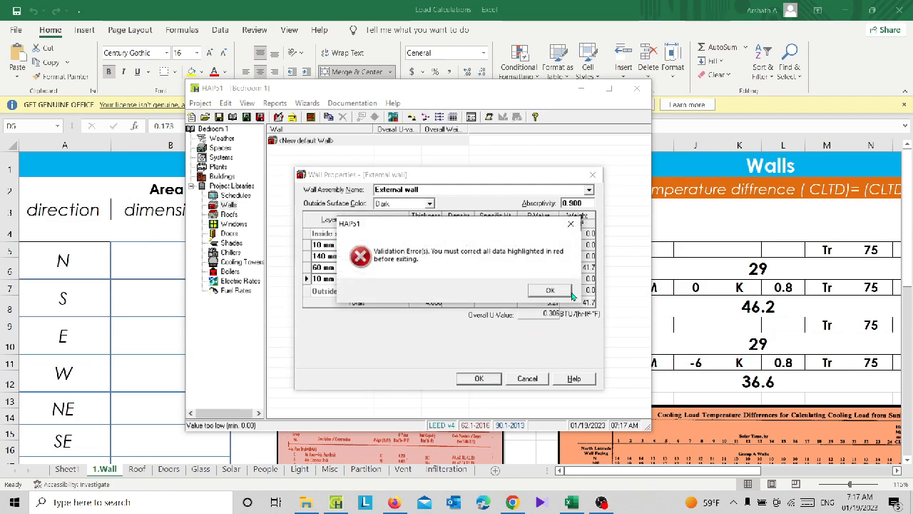
pyautogui.click(552, 293)
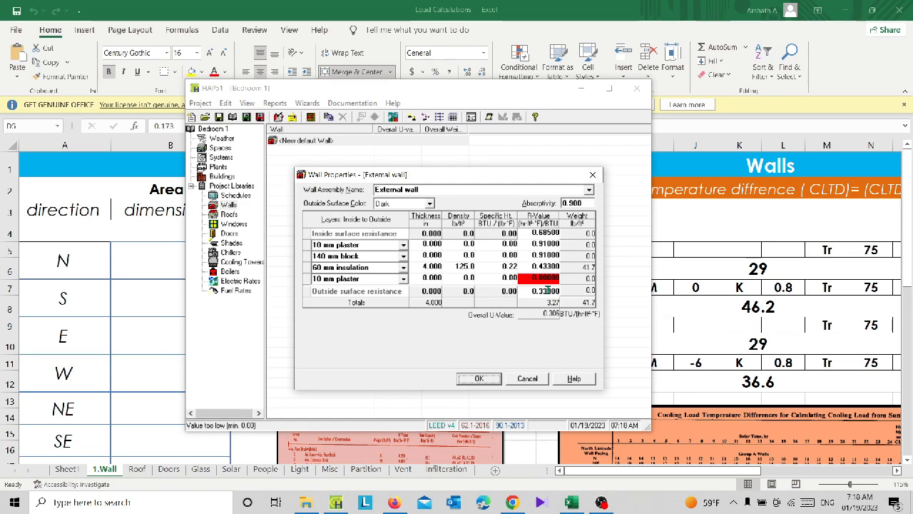
pyautogui.click(548, 277)
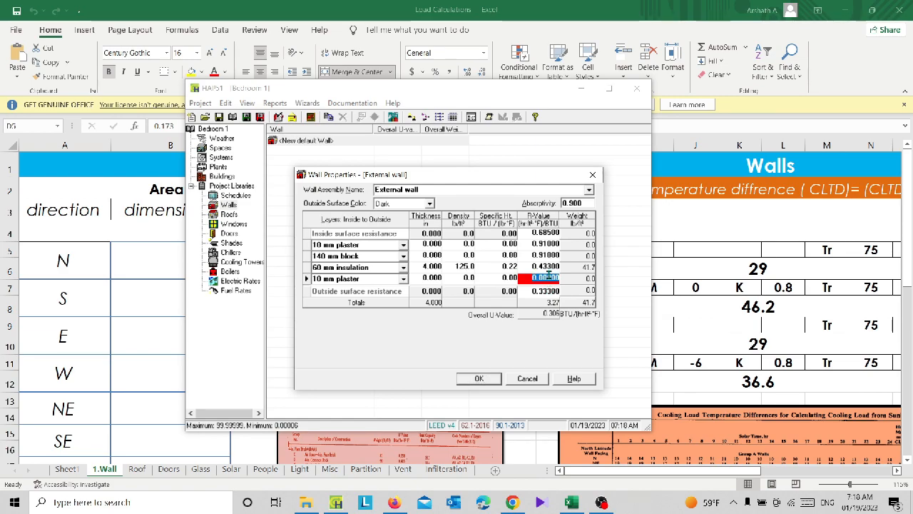
pyautogui.write('0.9')
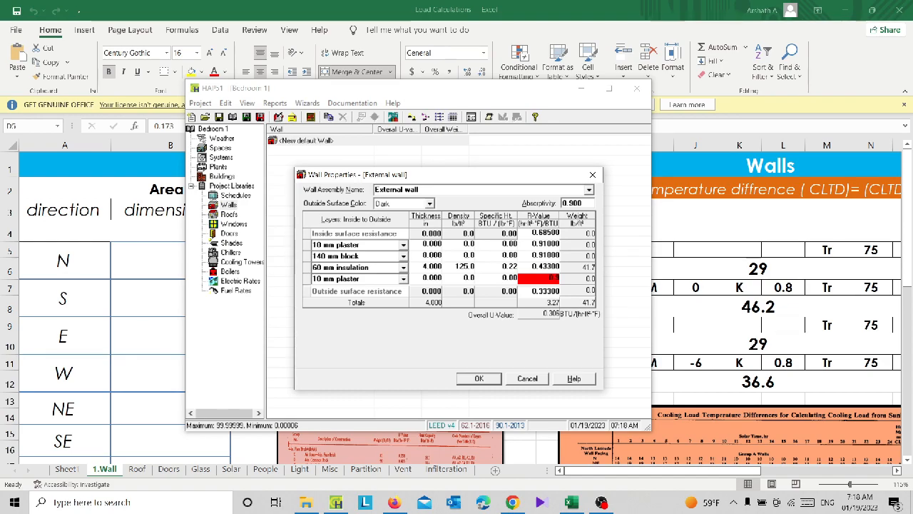
pyautogui.click(485, 377)
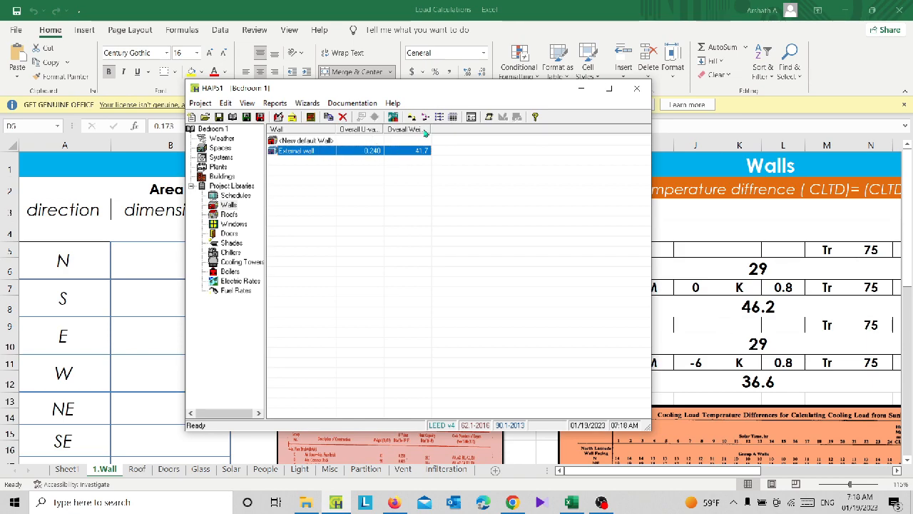
# - Reopen the External wall assembly to review its layers and overall U-value, and close it without changes
pyautogui.moveTo(452, 131); pyautogui.dragTo(456, 133)
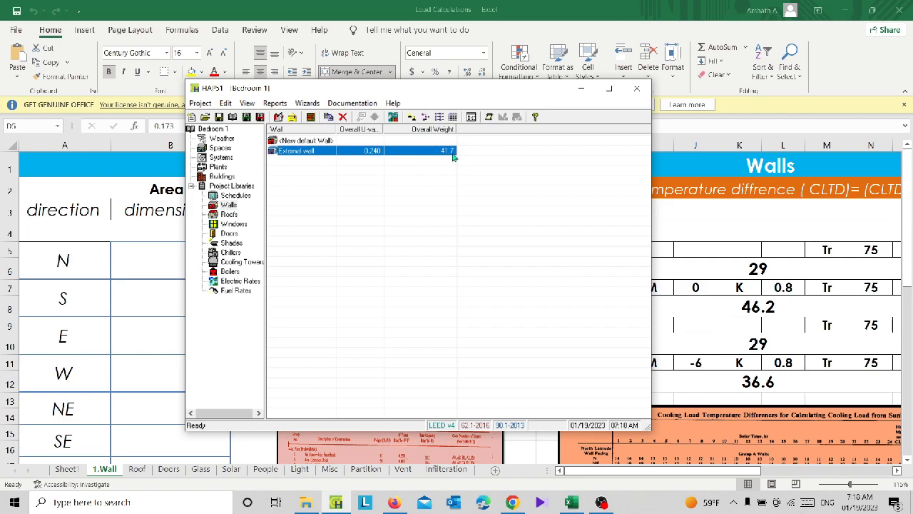
pyautogui.doubleClick(409, 151)
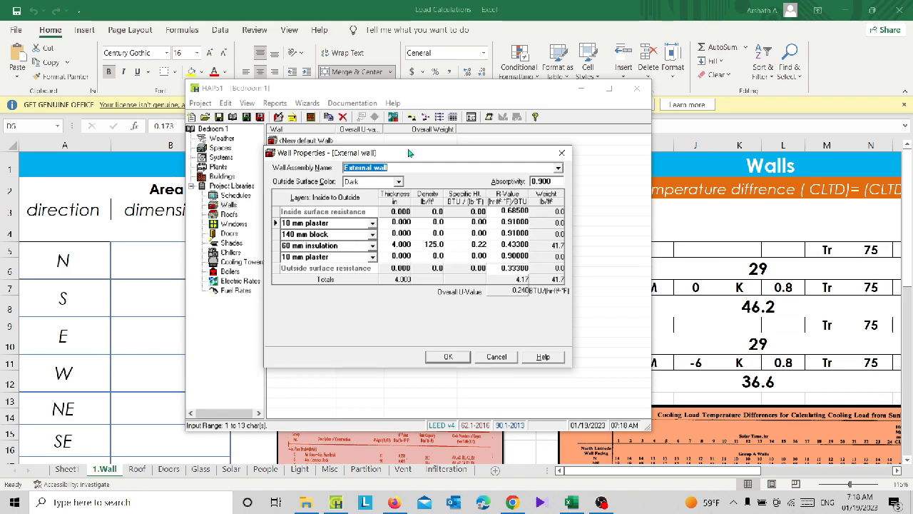
pyautogui.click(562, 155)
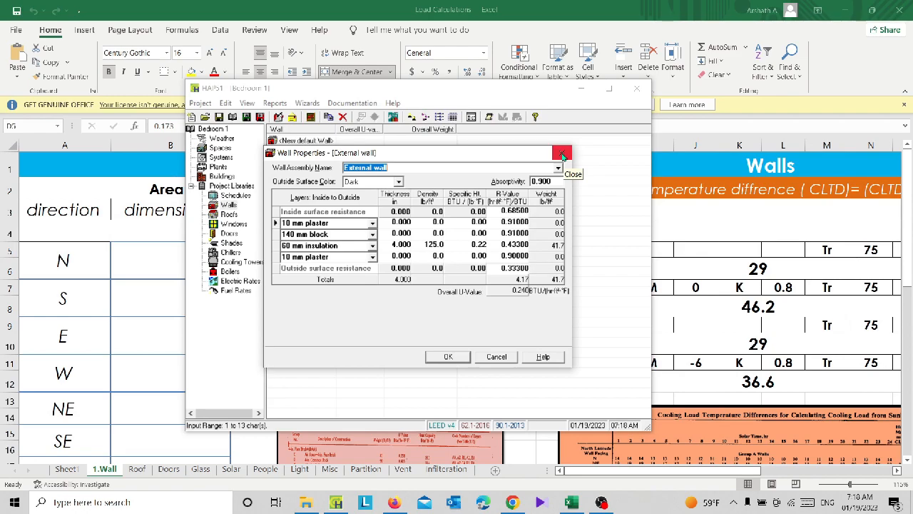
pyautogui.doubleClick(368, 153)
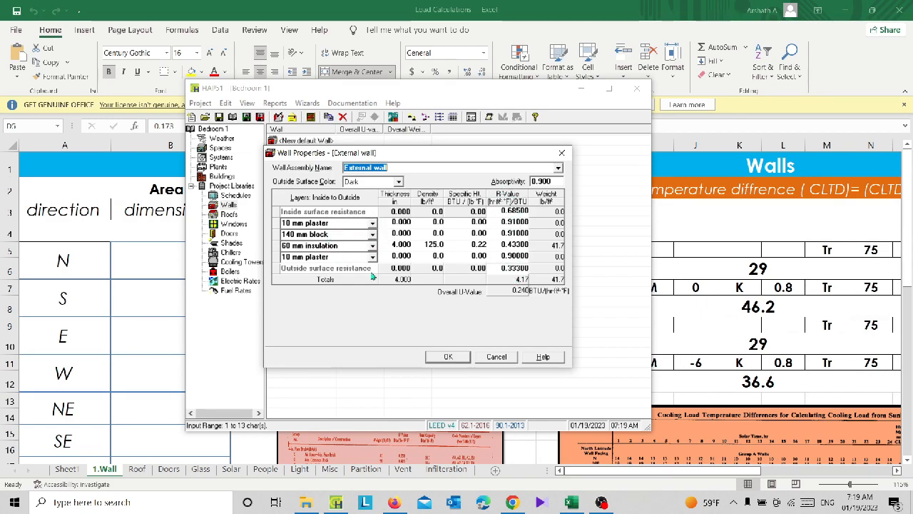
pyautogui.click(482, 357)
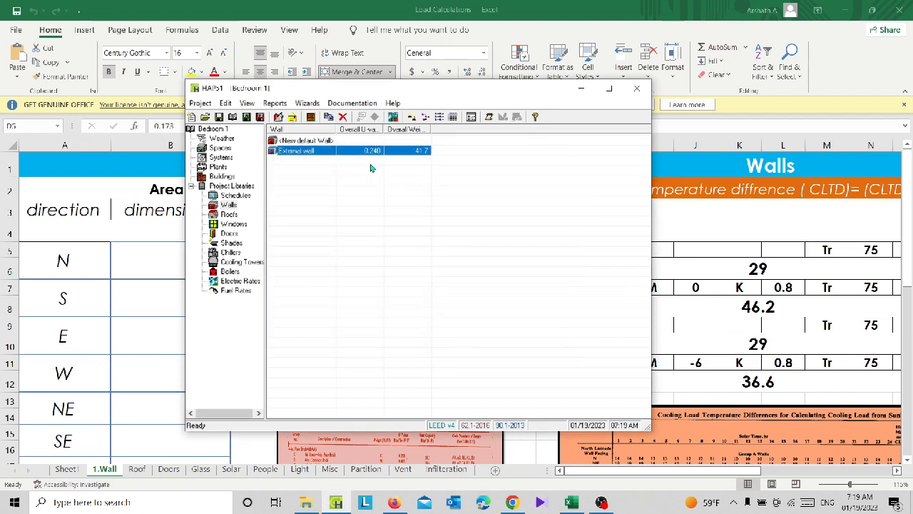
# - Create a new default wall assembly and name it Interior wall
pyautogui.doubleClick(307, 141)
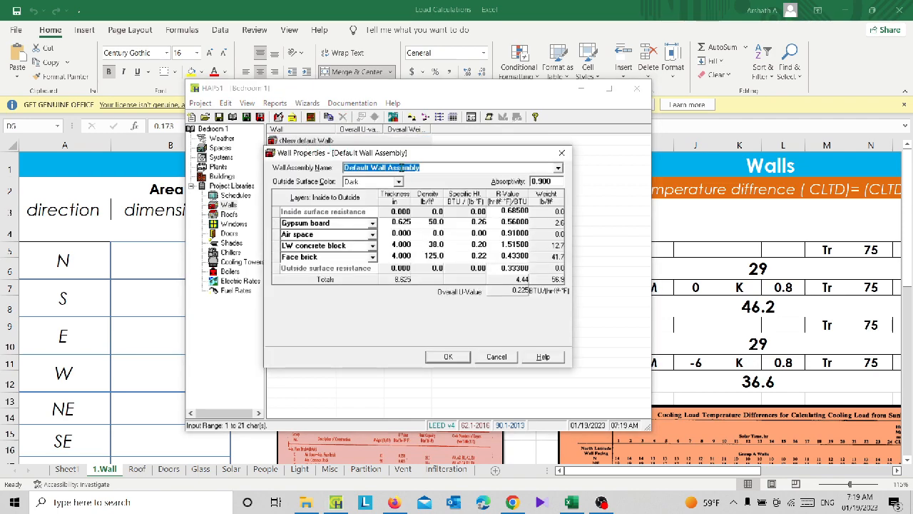
pyautogui.write('Inter')
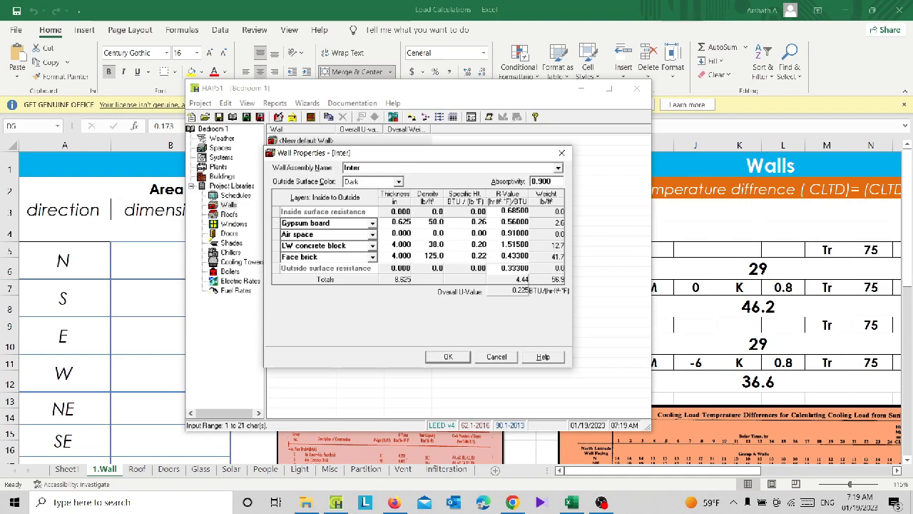
pyautogui.write('ior wall')
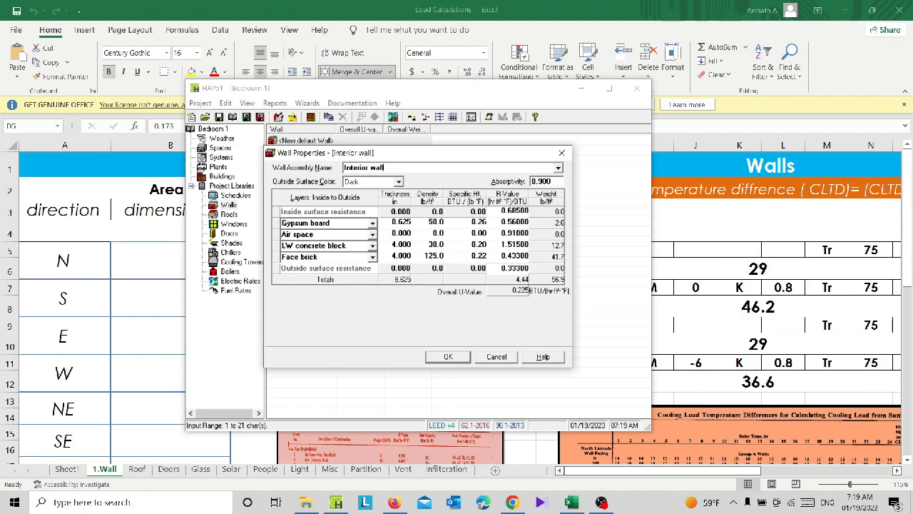
# - Change the Gypsum board and Air space layers to 8-in common brick, and the LW concrete block layer to 4-in LW concrete block
pyautogui.click(371, 223)
pyautogui.click(345, 246)
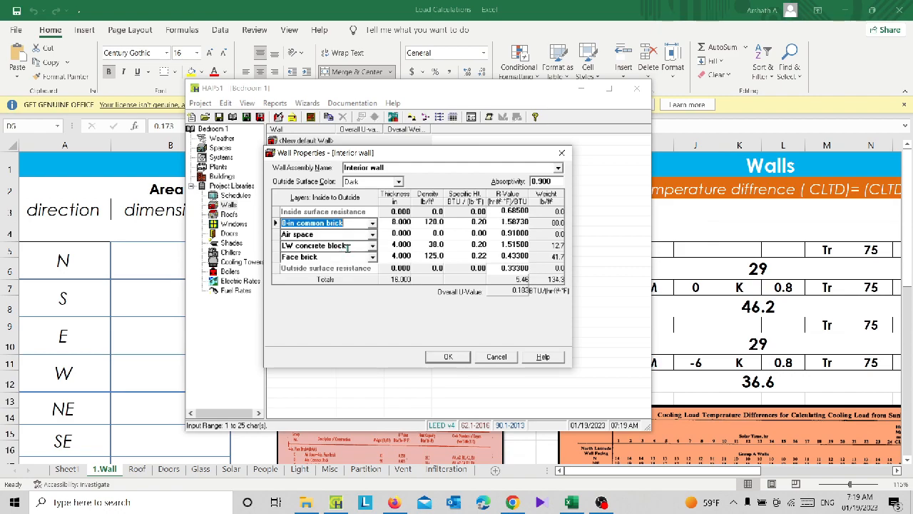
pyautogui.click(372, 234)
pyautogui.click(314, 270)
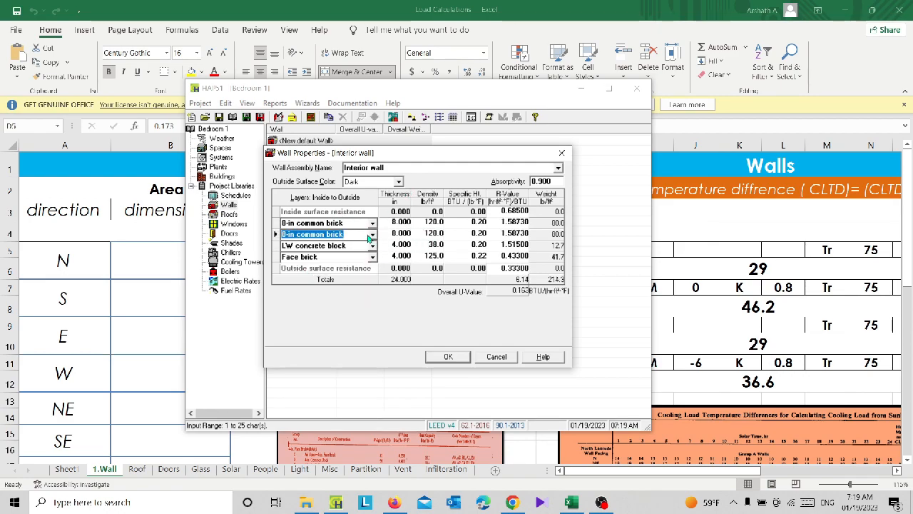
pyautogui.click(371, 244)
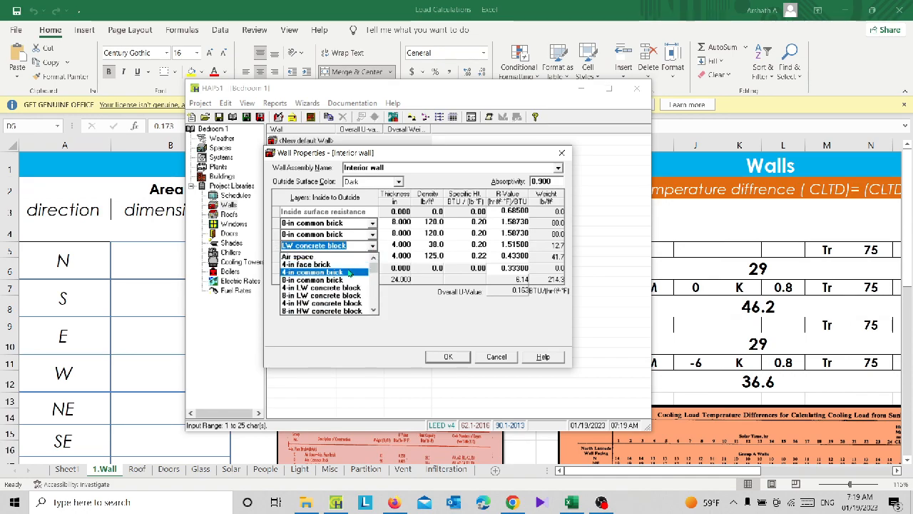
pyautogui.click(330, 287)
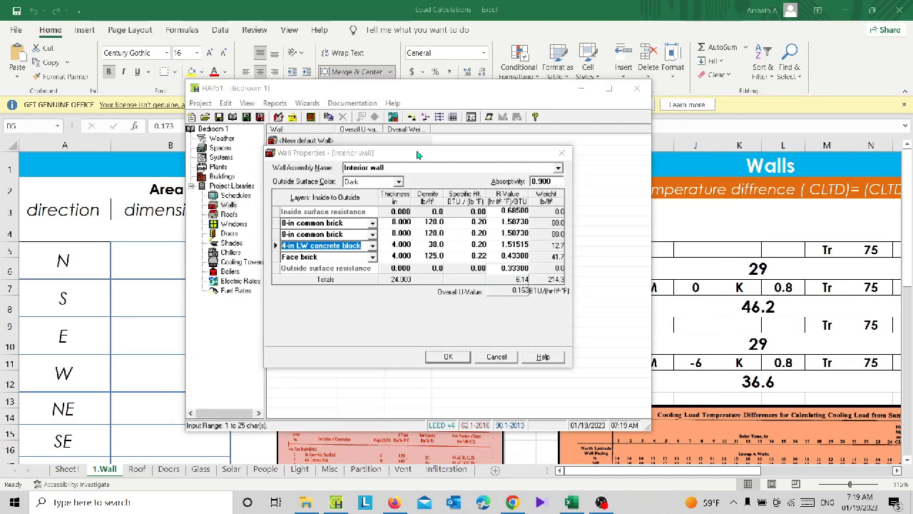
# - Set the Interior wall's outside surface color to Light and save the assembly
pyautogui.click(393, 184)
pyautogui.click(385, 193)
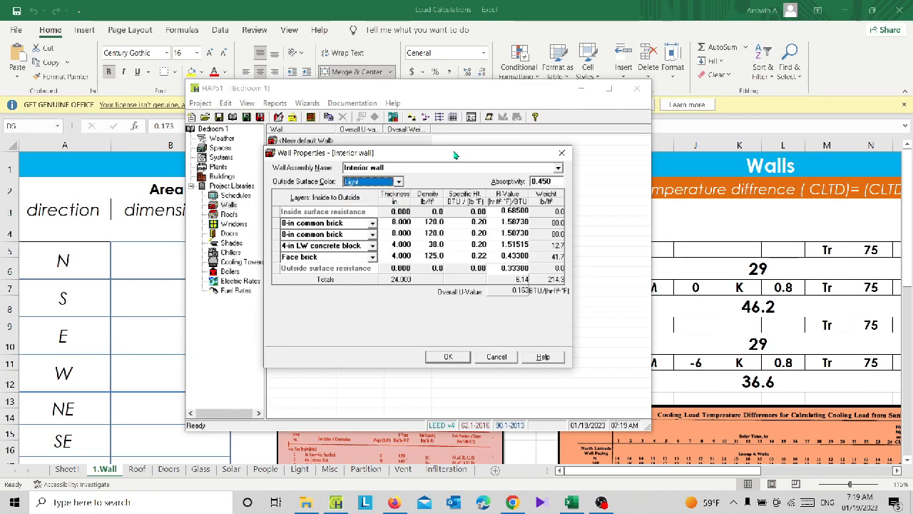
pyautogui.moveTo(463, 153); pyautogui.dragTo(479, 142)
pyautogui.click(484, 235)
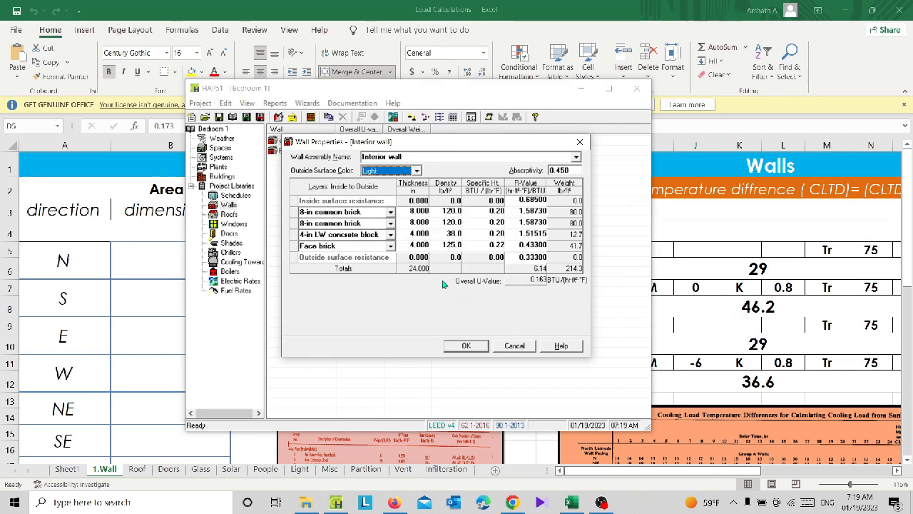
pyautogui.click(465, 347)
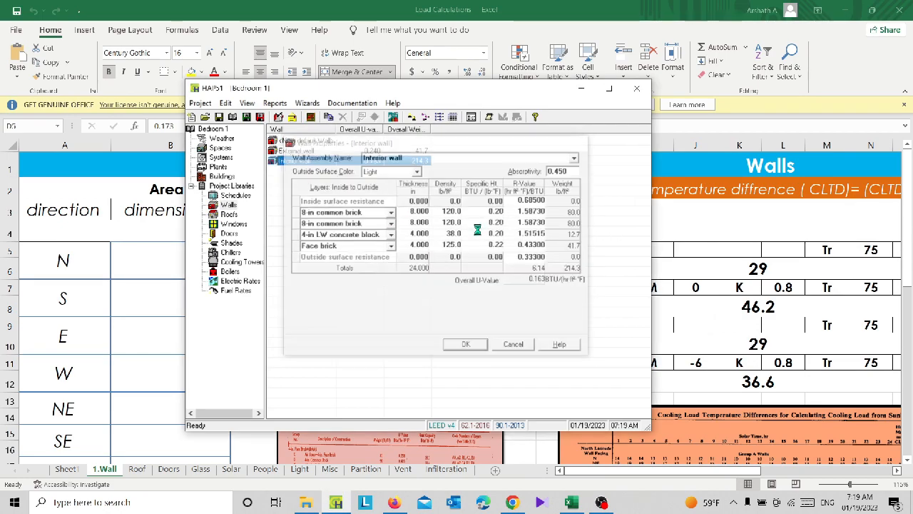
pyautogui.click(314, 176)
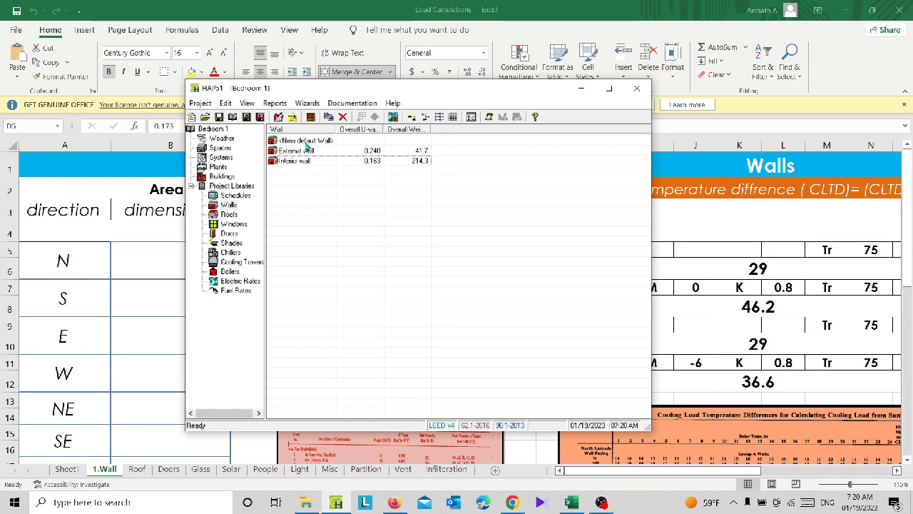
pyautogui.doubleClick(305, 142)
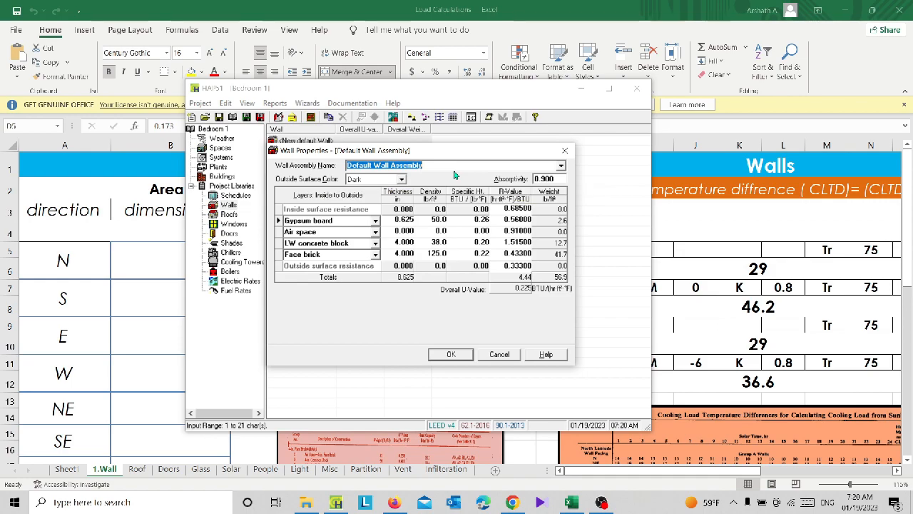
pyautogui.write('Inter')
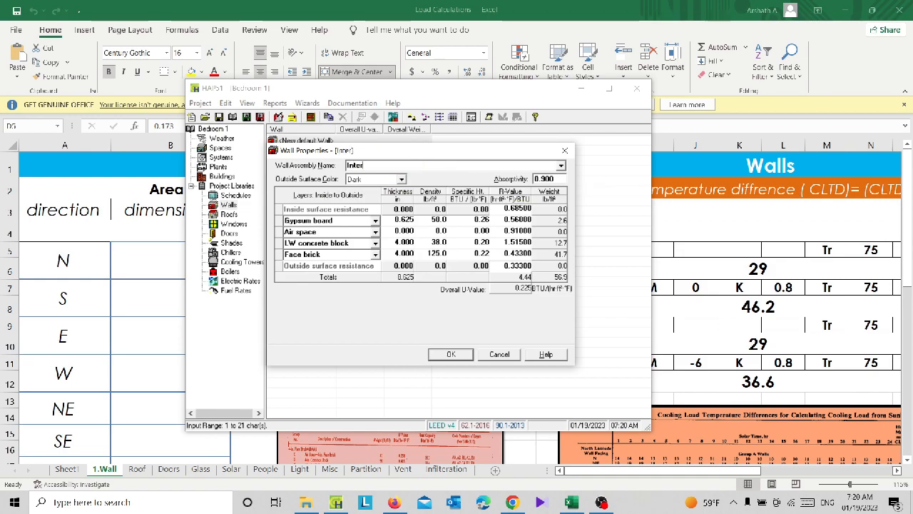
pyautogui.write('io')
pyautogui.click(565, 151)
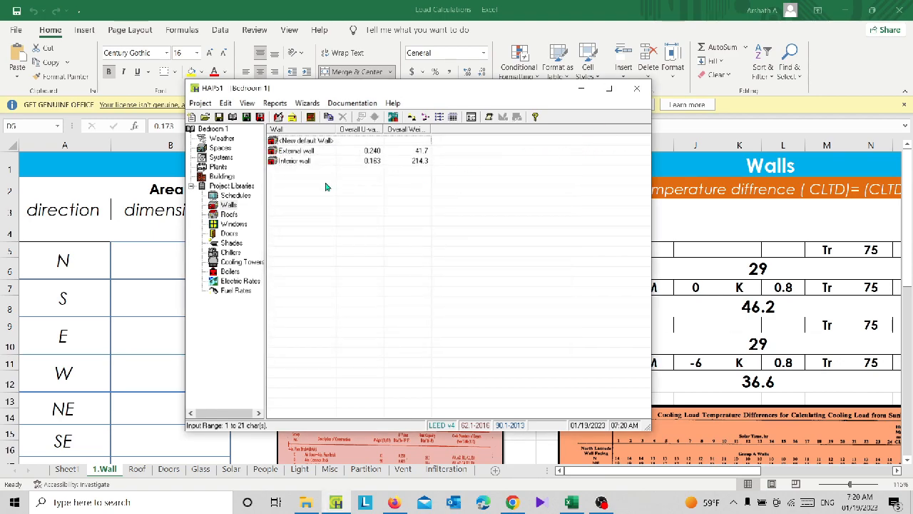